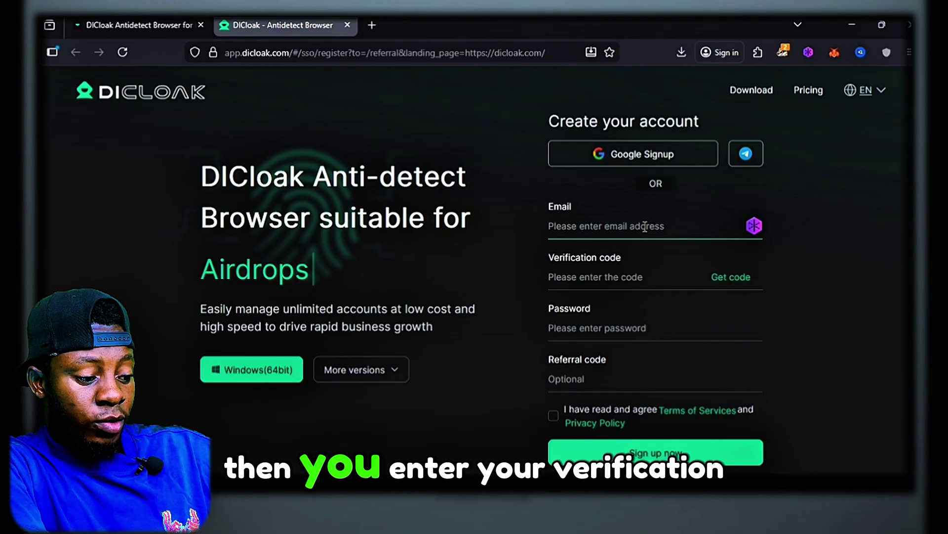
Fill in the DICloak sign-up email, then move through the password and referral code fields.
click(727, 280)
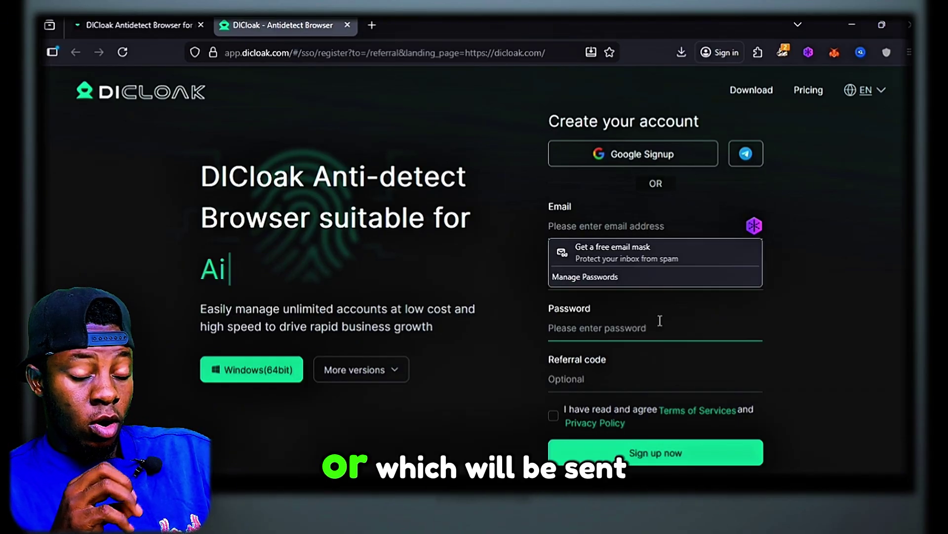
key(Escape)
click(607, 335)
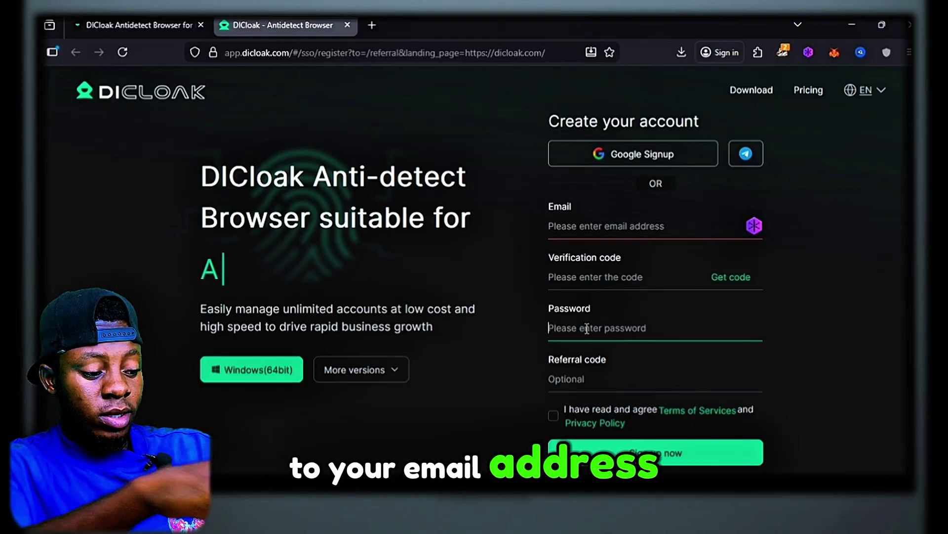
click(599, 383)
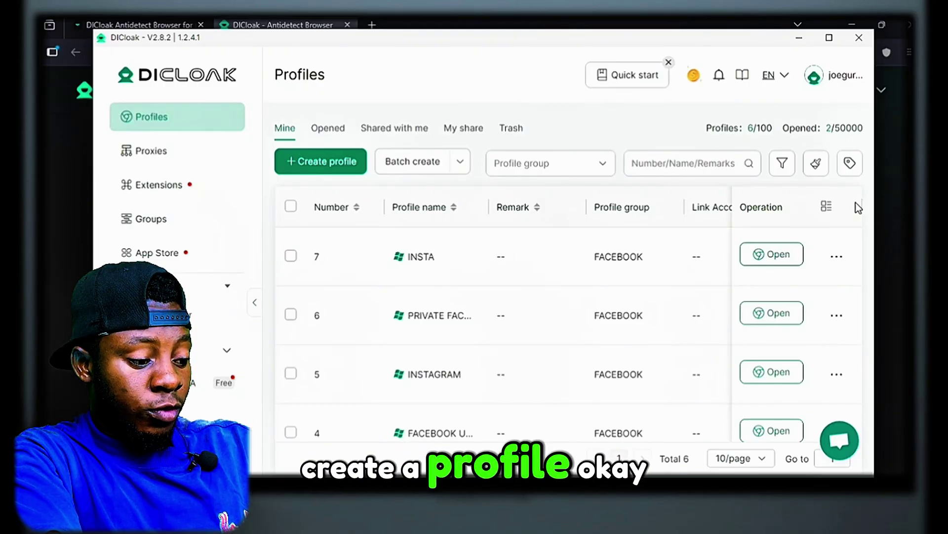
Create a new profile named 'TEXTING UNLIMTED FACEBOOK' and scroll down to its proxy settings.
click(317, 165)
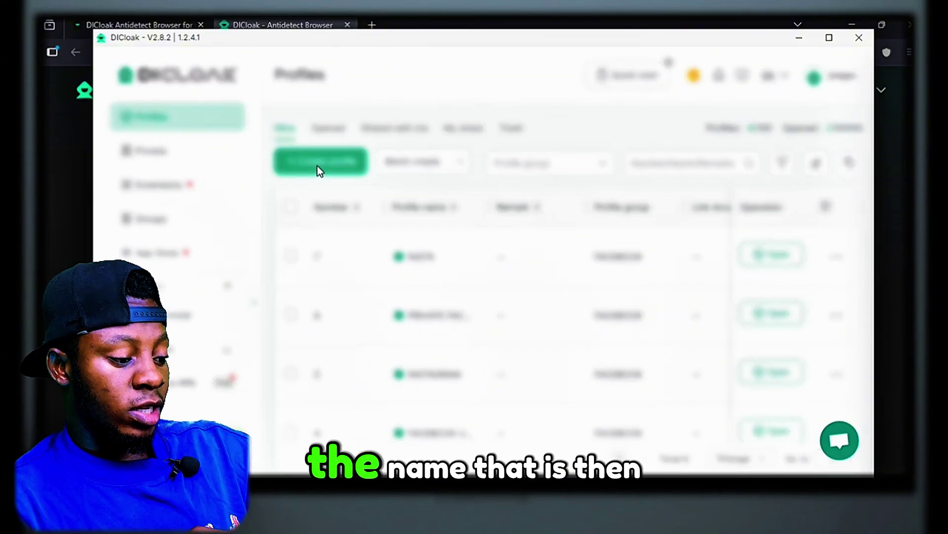
key(BackSpace)
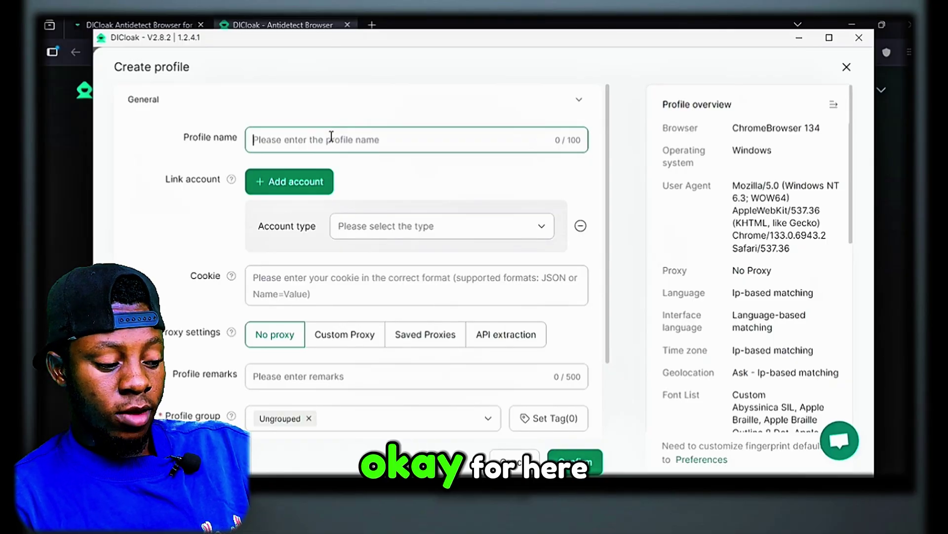
text(TE)
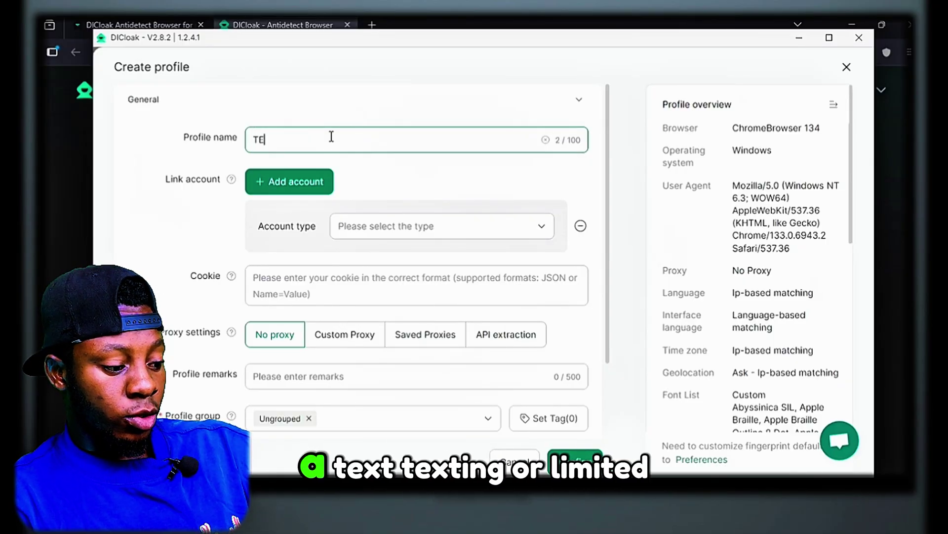
text(XTING )
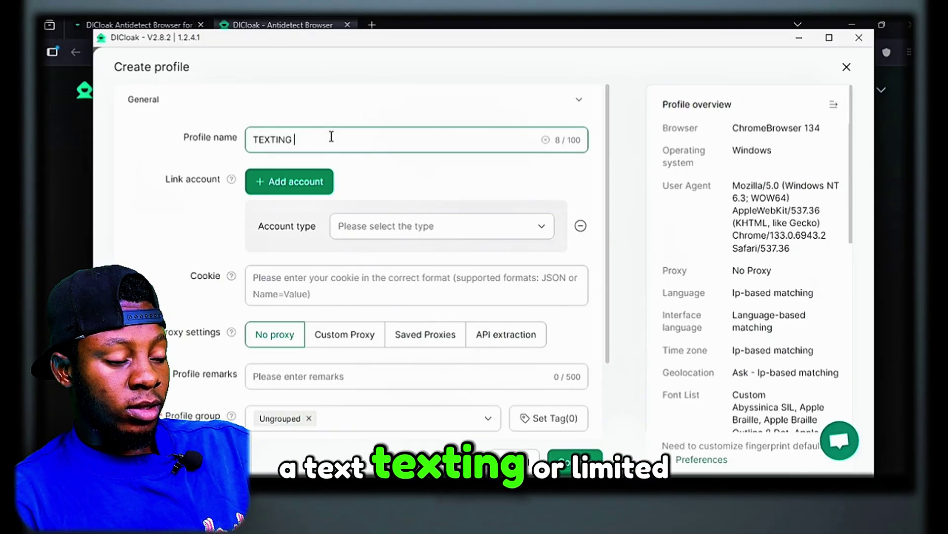
text(UNLIMI)
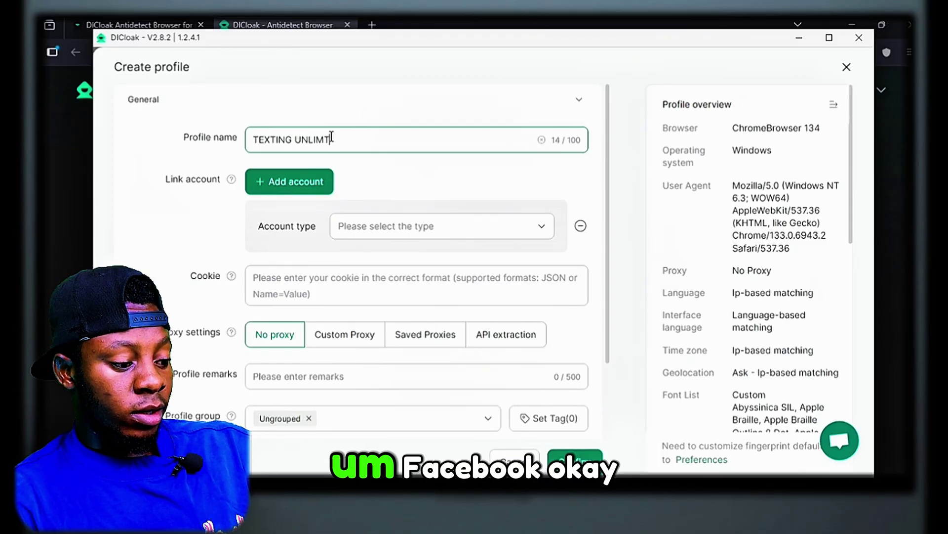
text(ED )
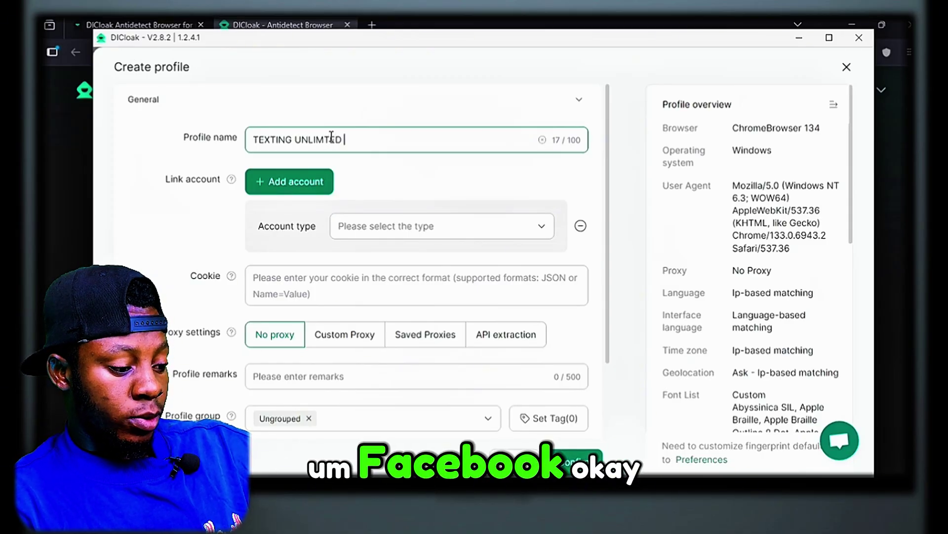
text(FACEBOOK)
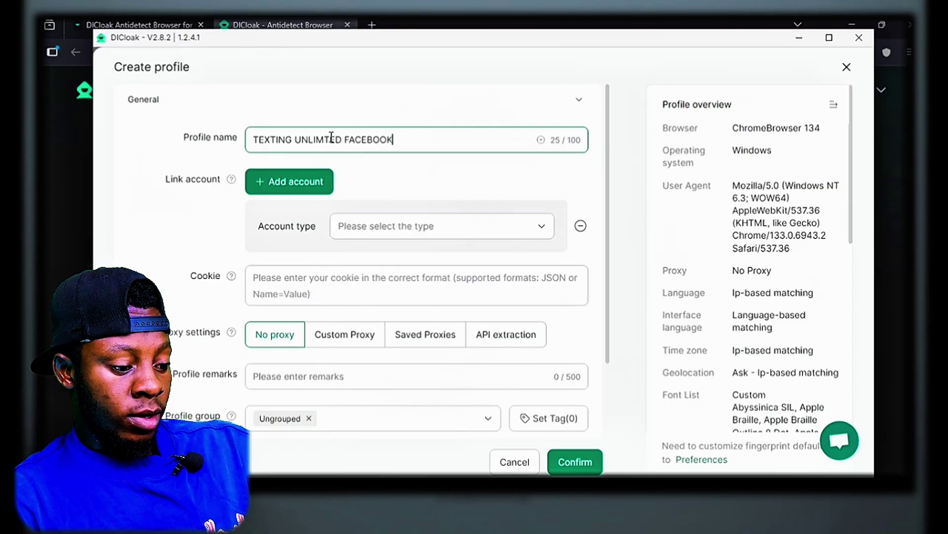
click(502, 192)
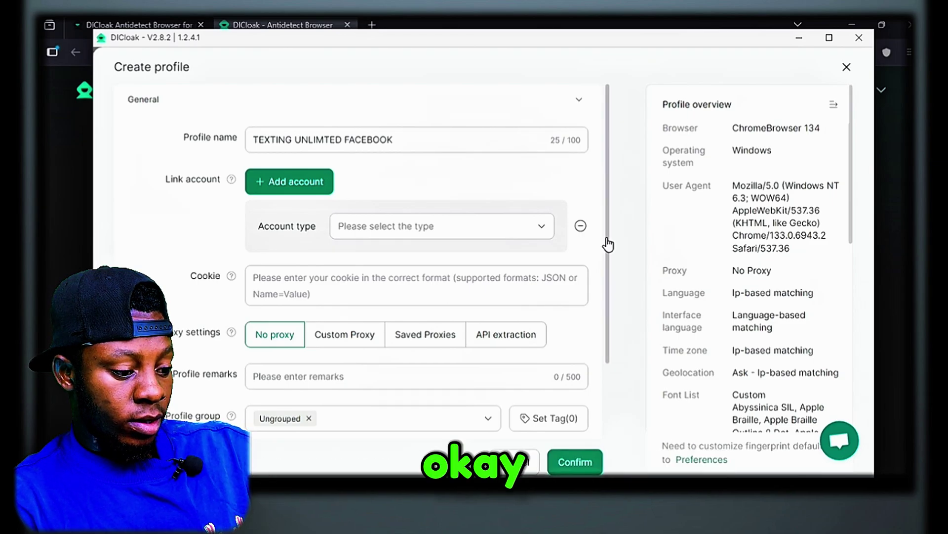
scroll(608, 265, down, 1)
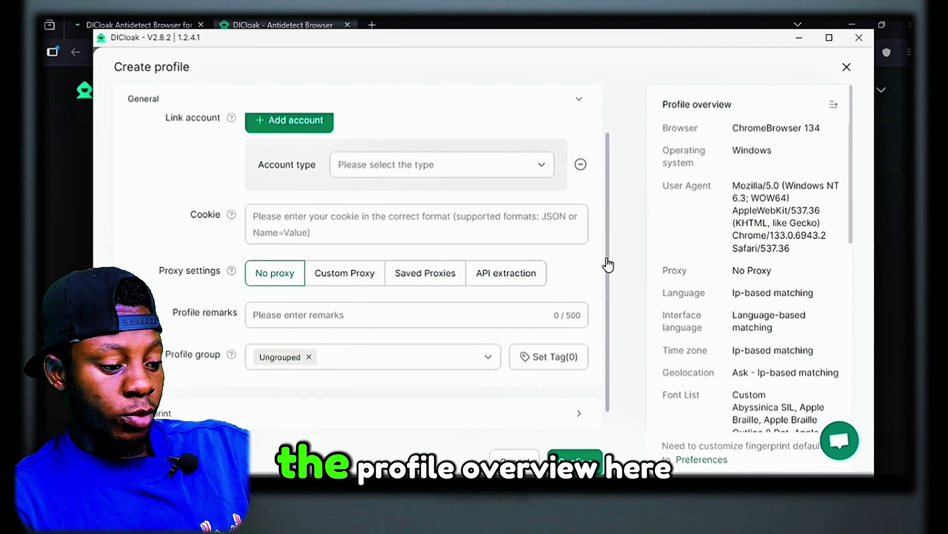
scroll(377, 313, down, 1)
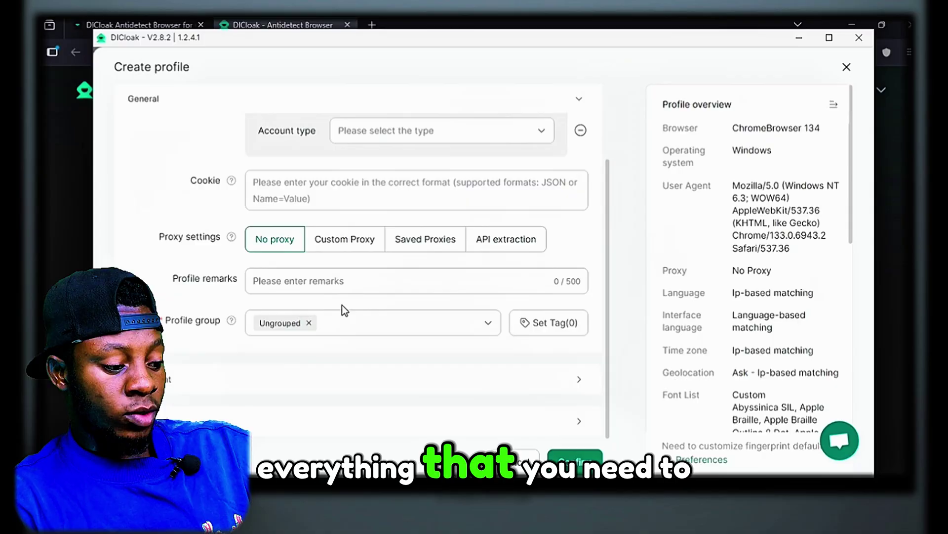
Give the profile a custom SOCKS5 proxy at geo.ipcook.com:32345 with its account and password pasted in.
click(341, 241)
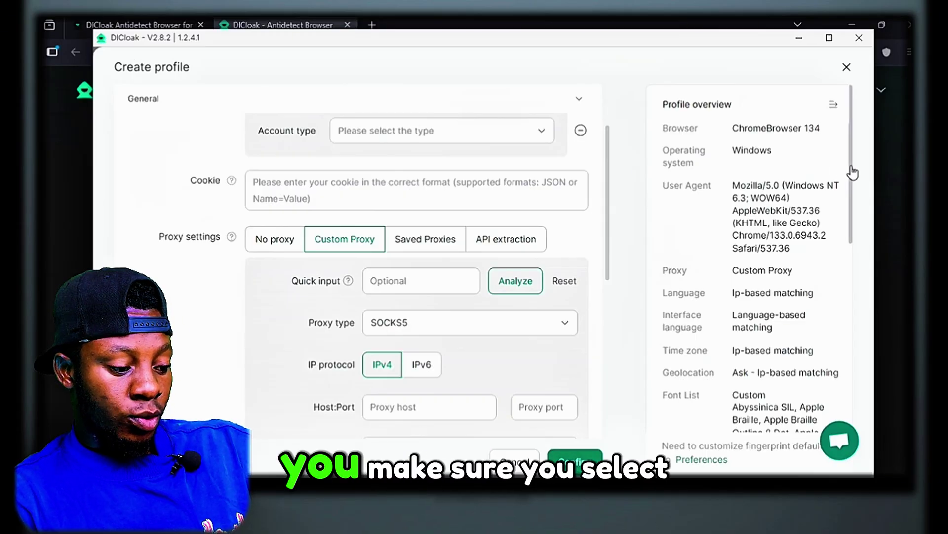
scroll(854, 232, down, 2)
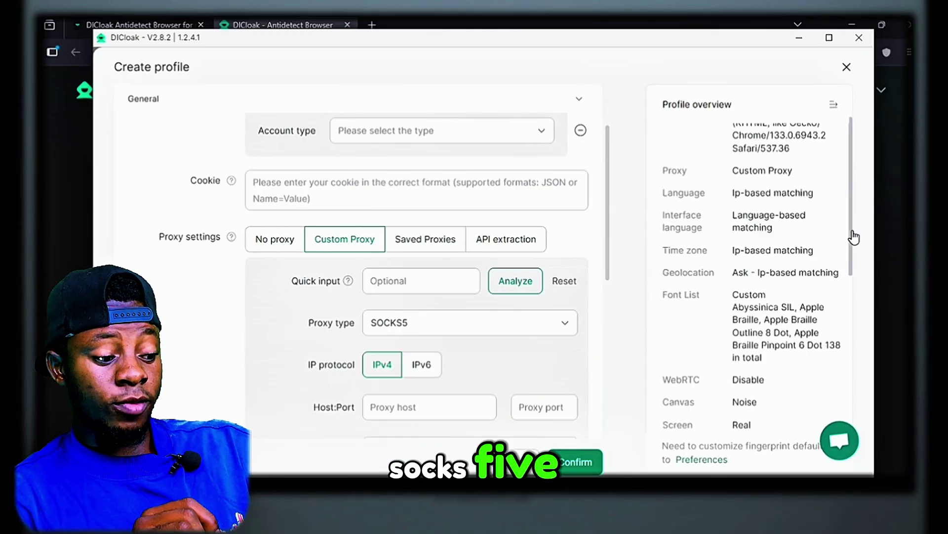
scroll(855, 247, down, 4)
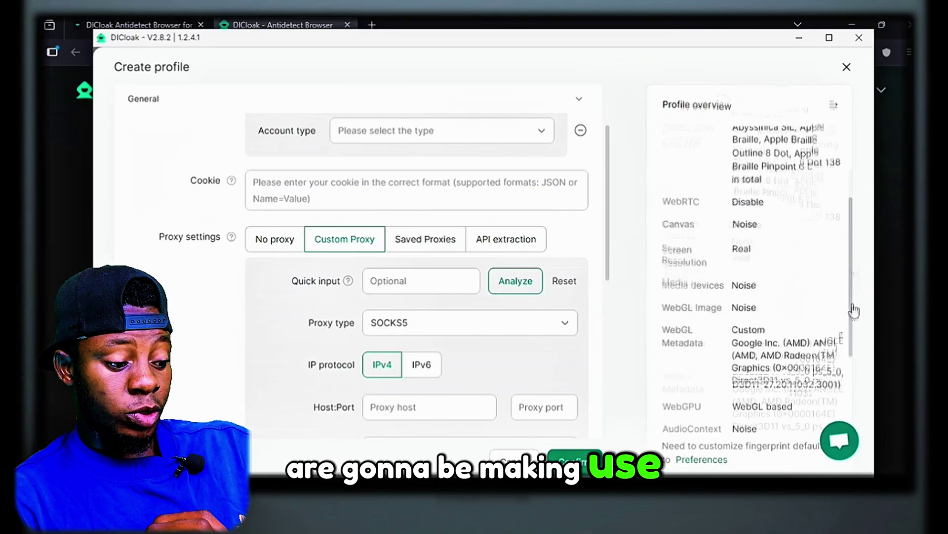
scroll(854, 399, down, 5)
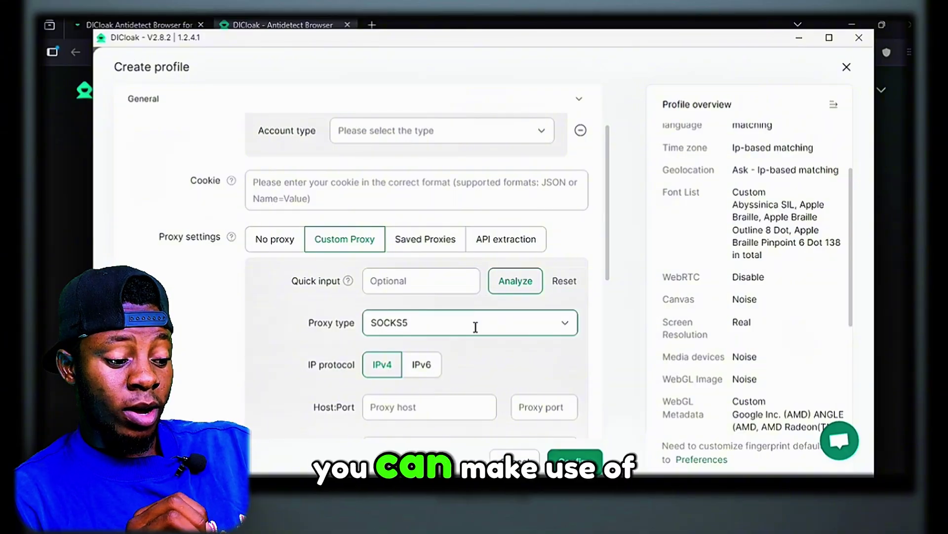
scroll(608, 321, down, 3)
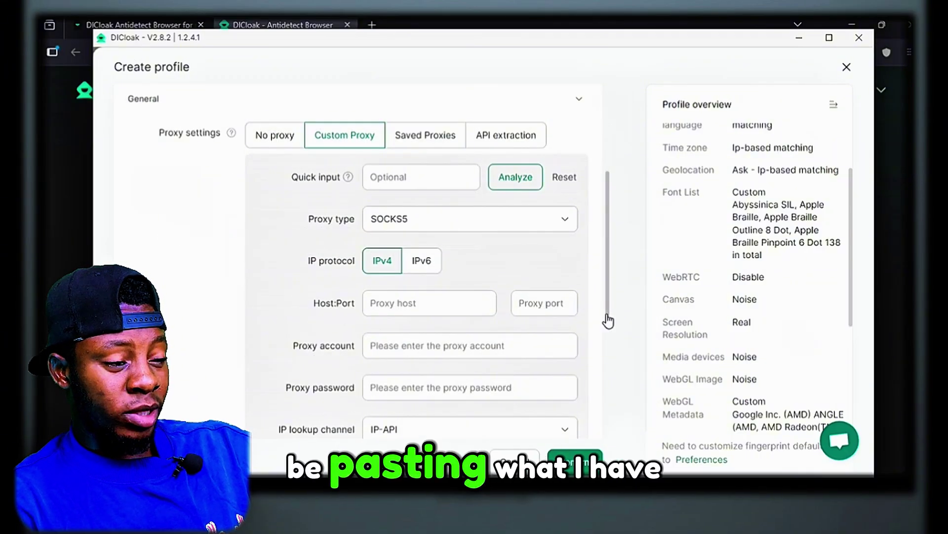
click(417, 299)
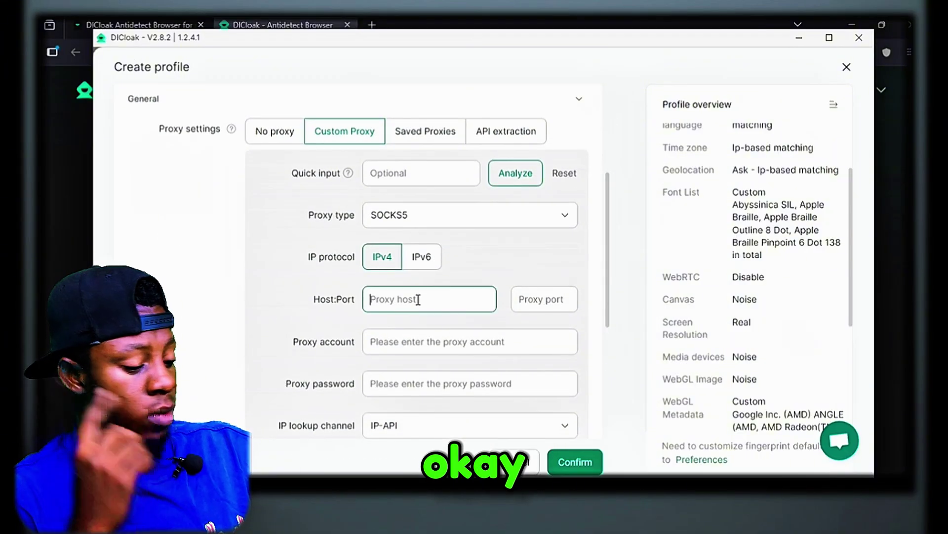
key(ctrl+v)
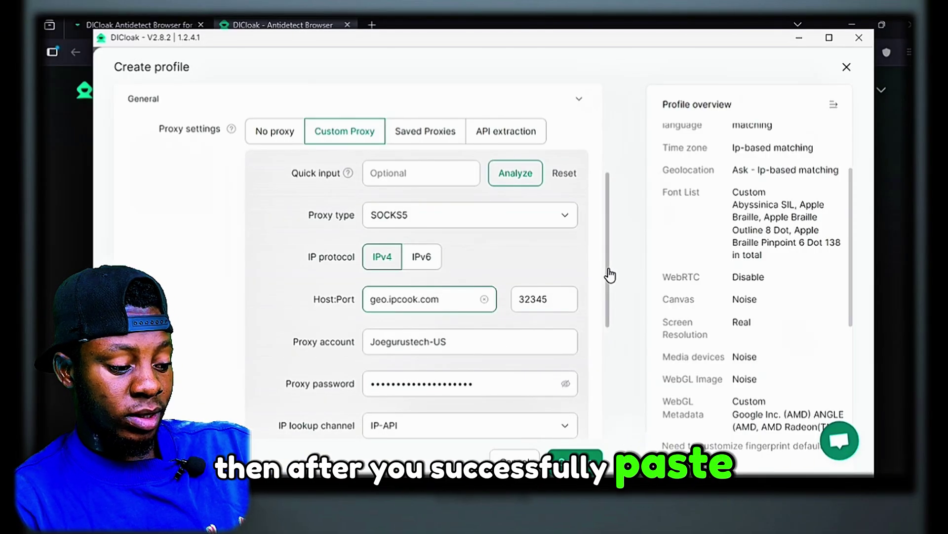
scroll(611, 306, down, 1)
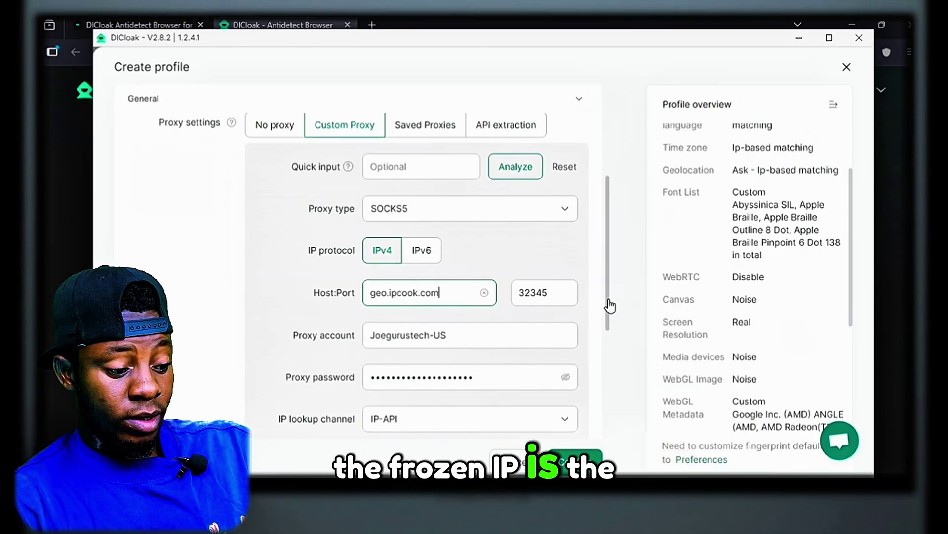
scroll(610, 306, down, 3)
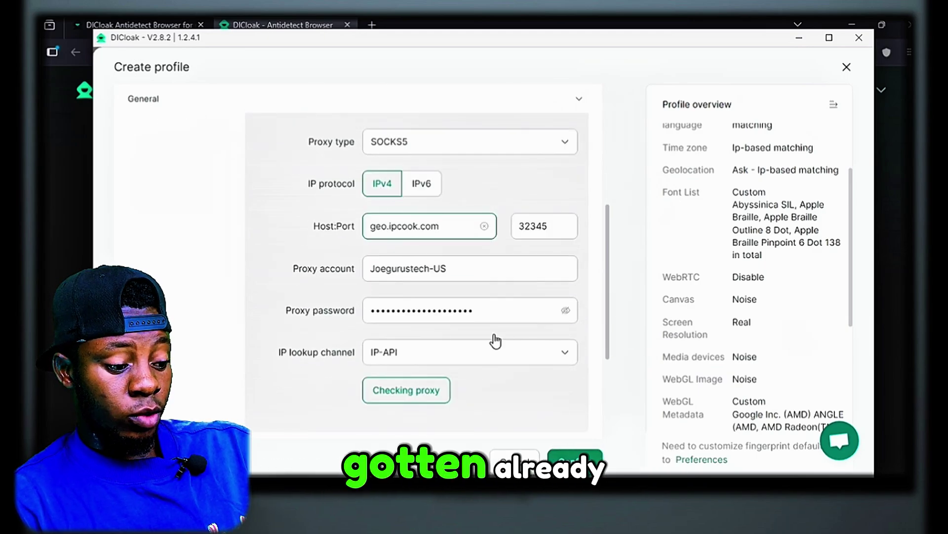
Test the proxy connection, save the new profile and launch its browser.
click(417, 402)
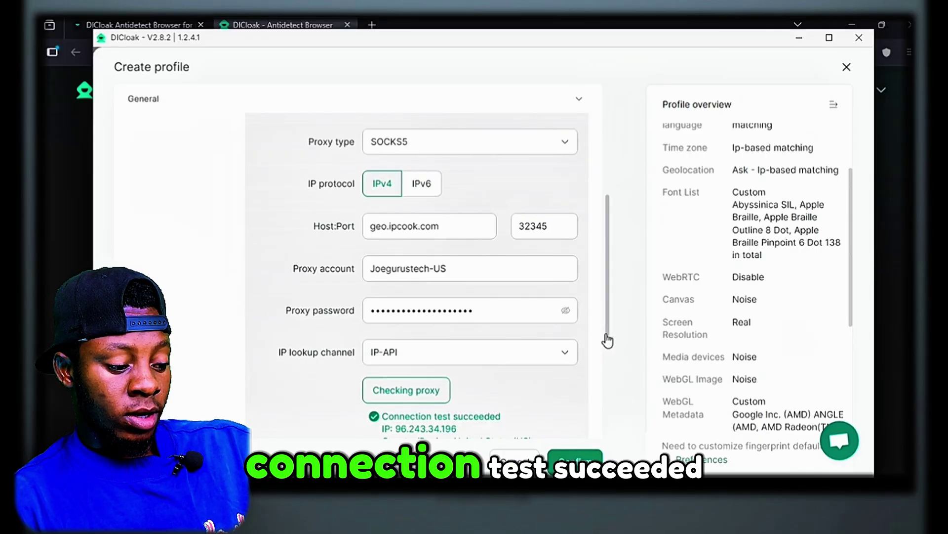
scroll(606, 366, down, 3)
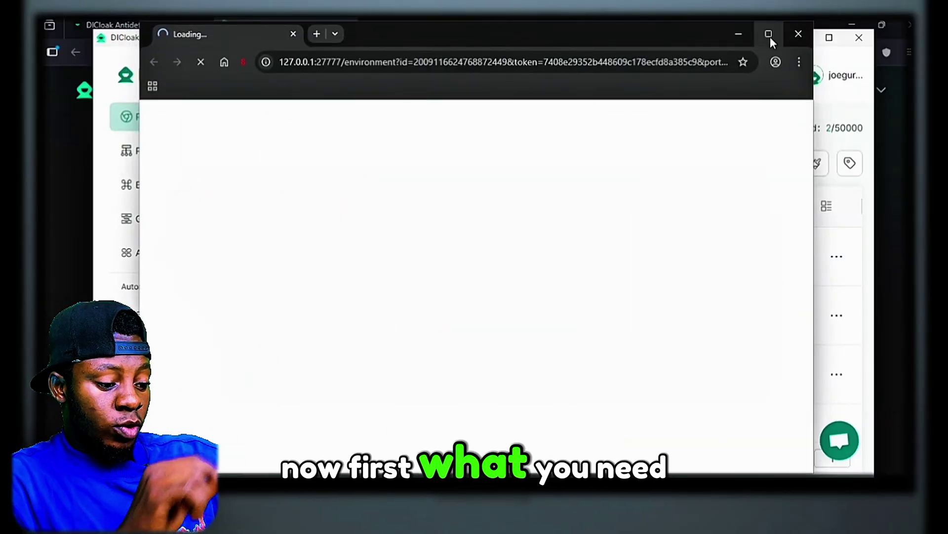
click(769, 36)
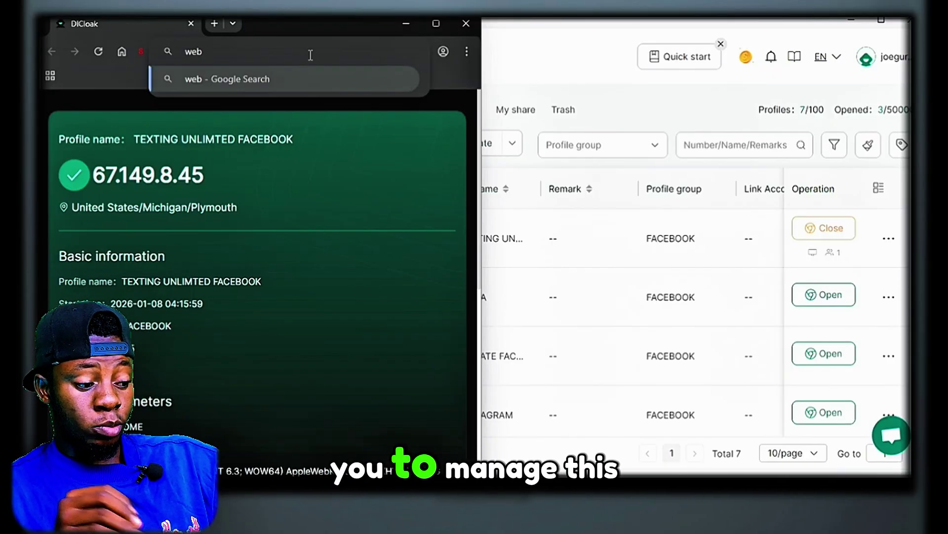
Load web.facebook.com in the profile browser and maximize the window.
text(.facebook.com)
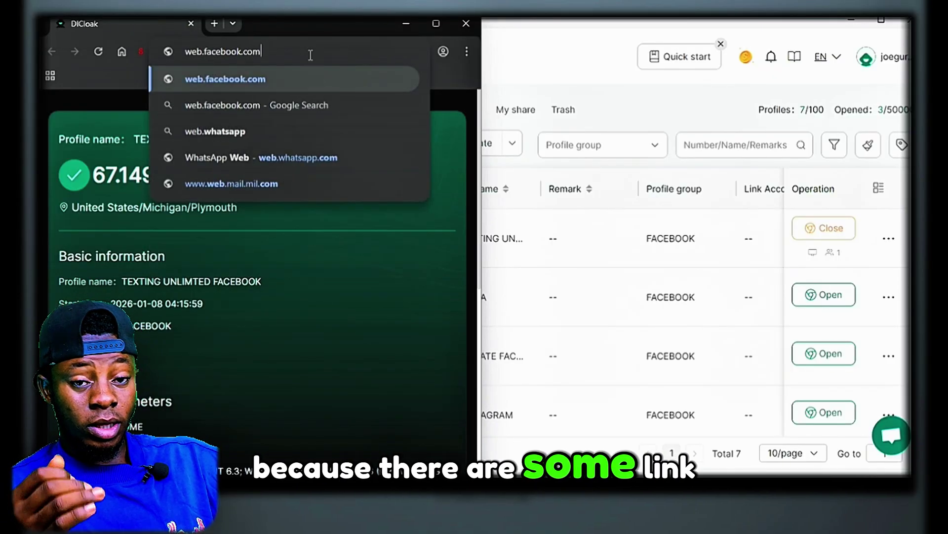
key(Return)
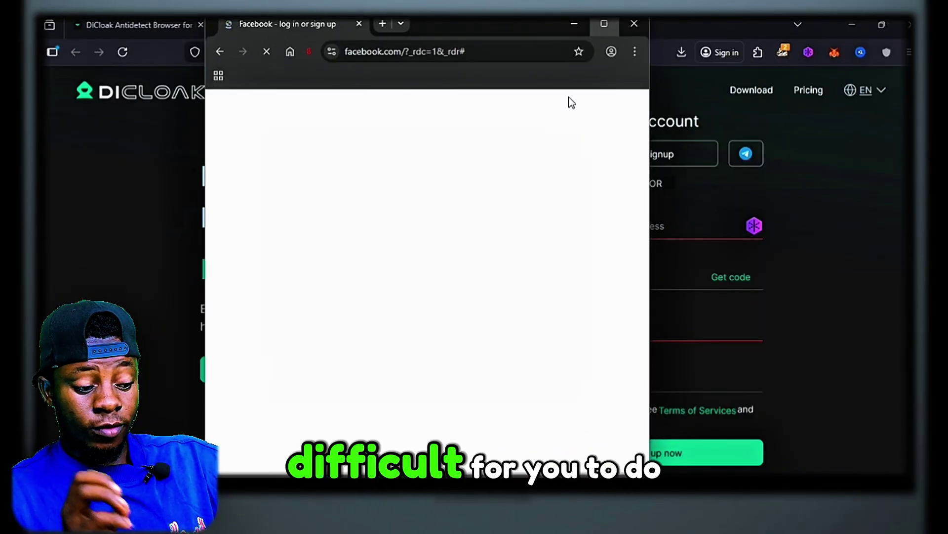
key(super+Up)
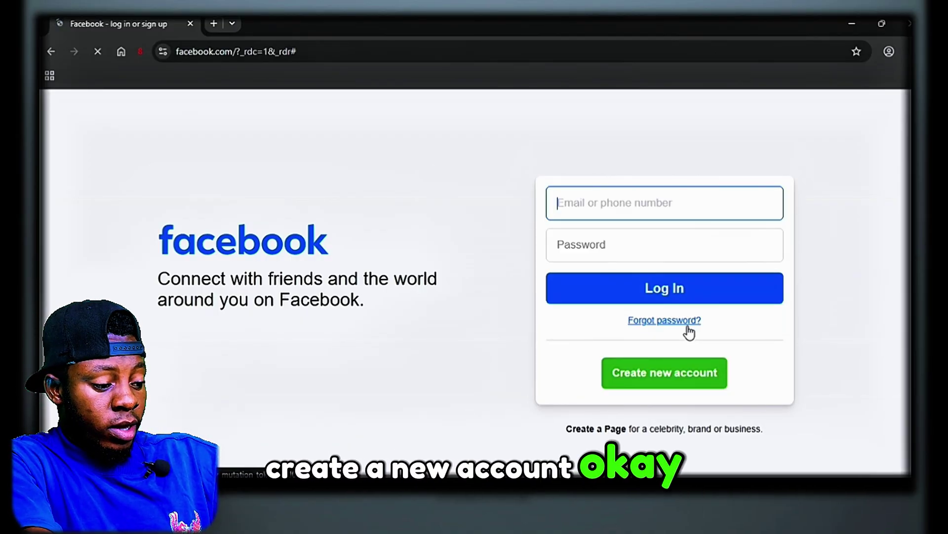
Start a new Facebook account and enter the first and last name.
click(661, 387)
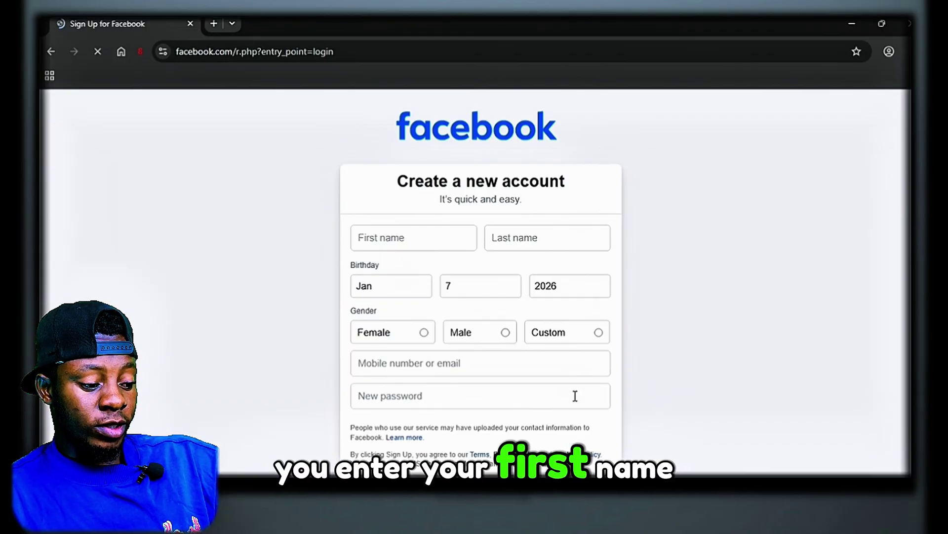
click(409, 240)
key(Tab)
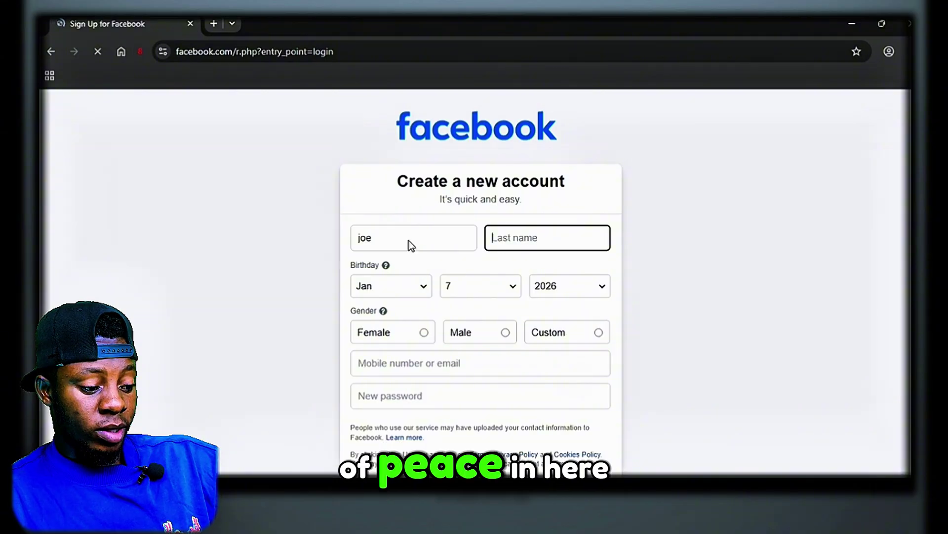
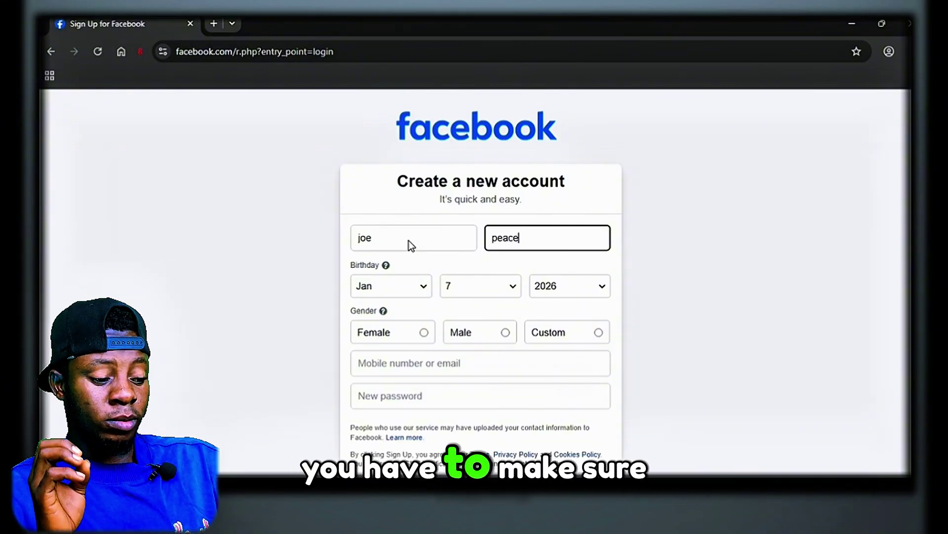
Set the birthday month to Aug and day to 10, then select the mobile number or email field.
click(396, 293)
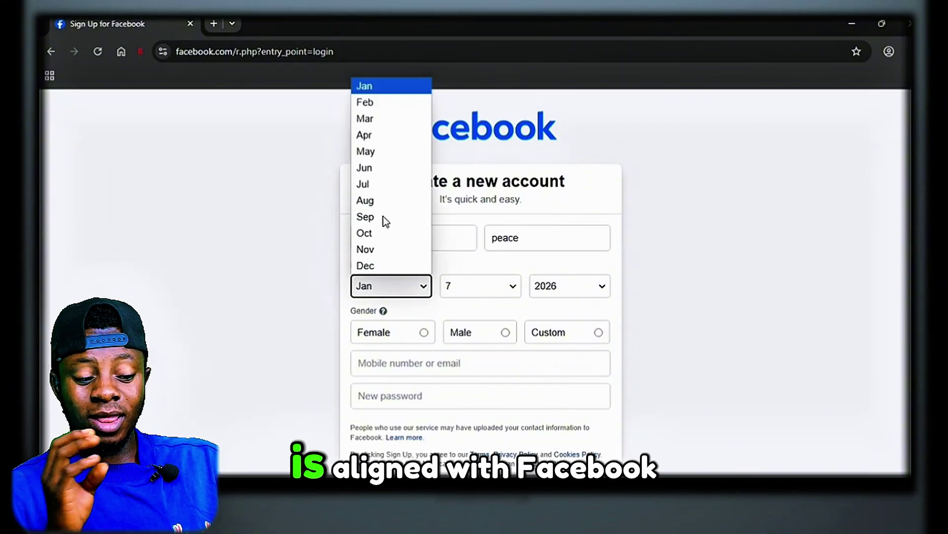
click(391, 201)
click(509, 296)
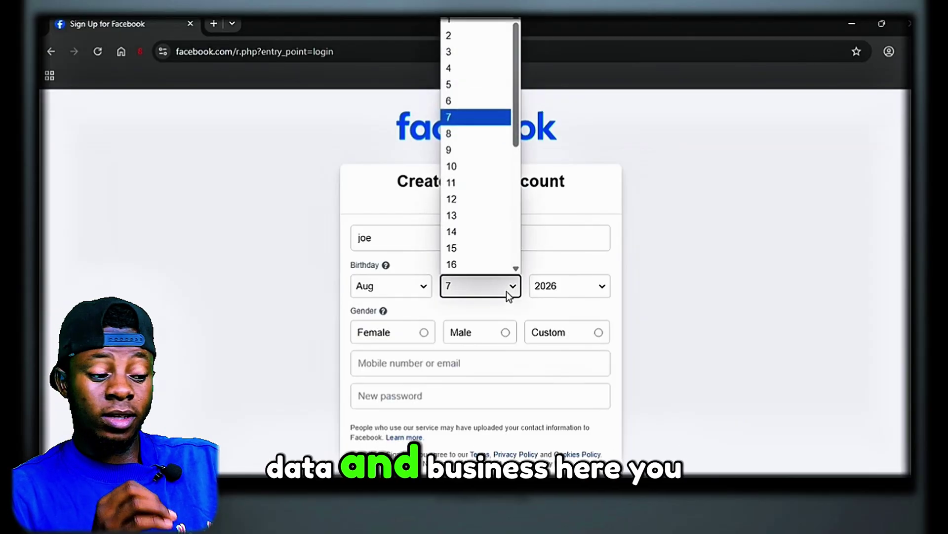
click(485, 165)
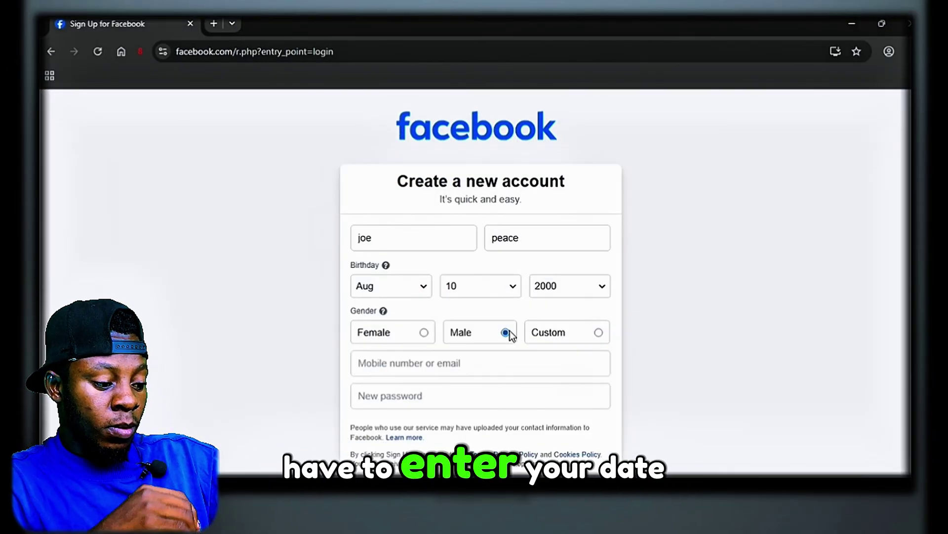
click(449, 368)
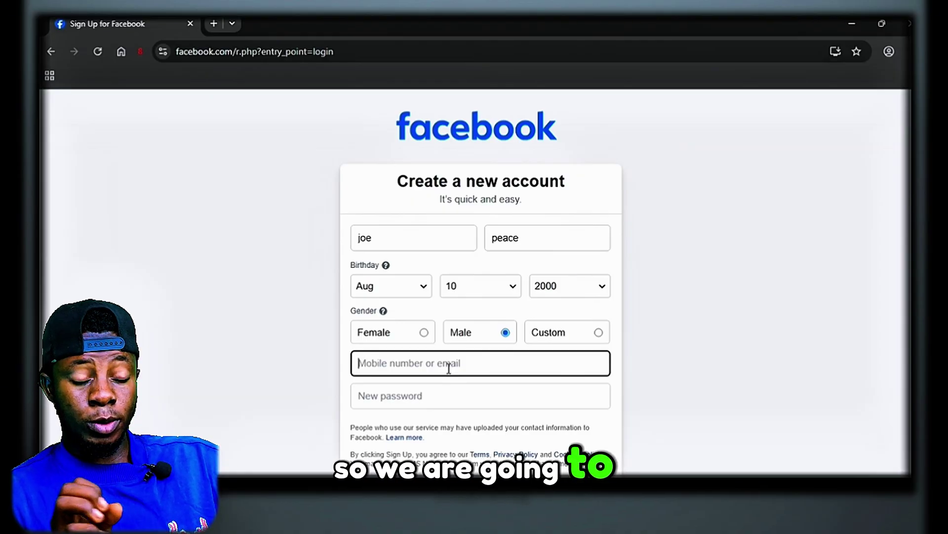
Paste the sign-up e-mail, enter a new account password and submit the Sign Up form.
key(ctrl+v)
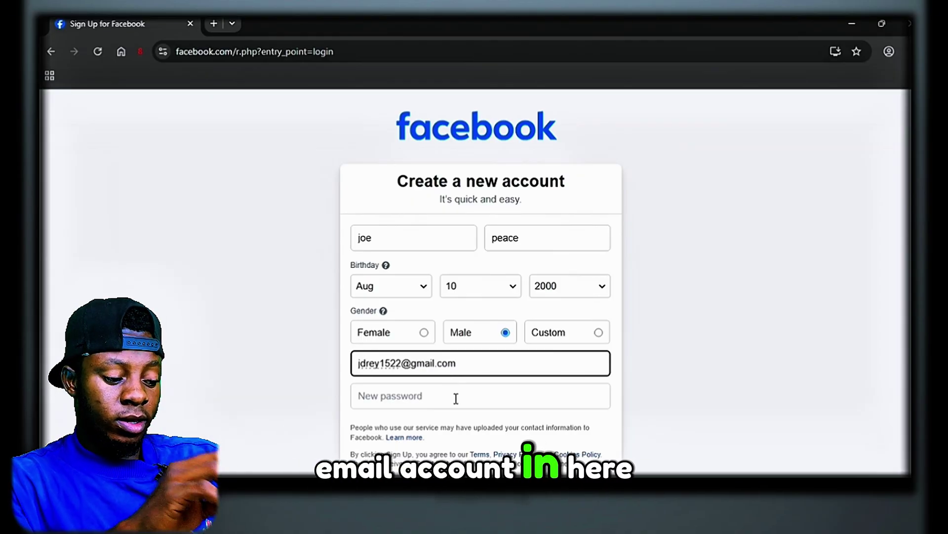
click(456, 398)
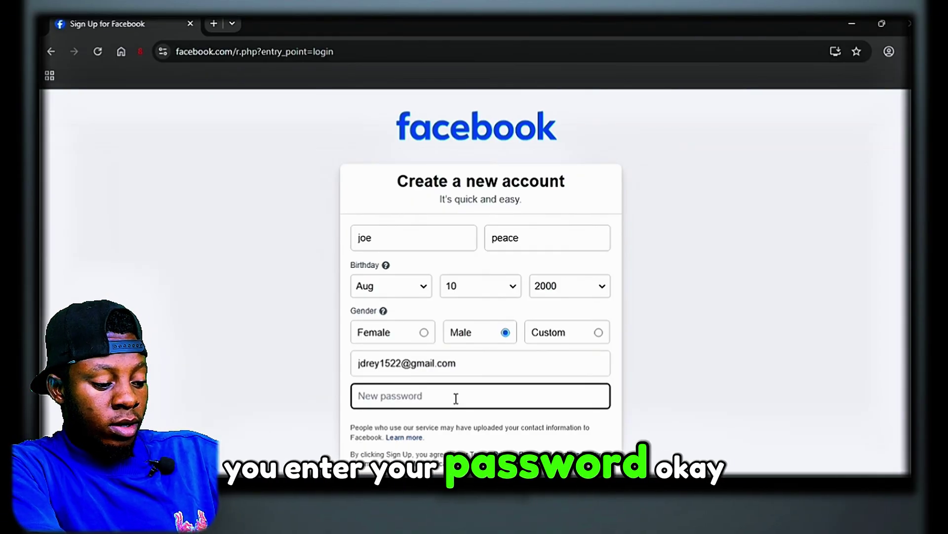
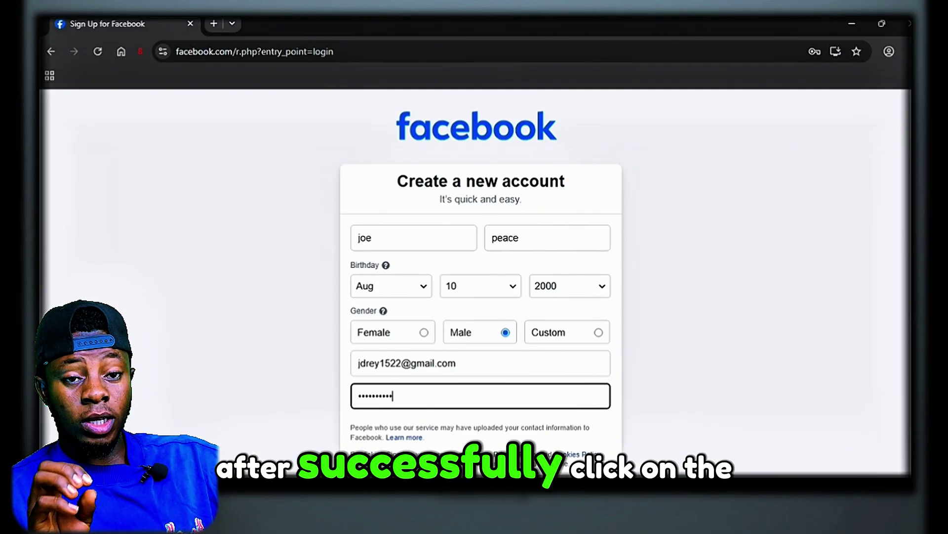
scroll(523, 420, down, 1)
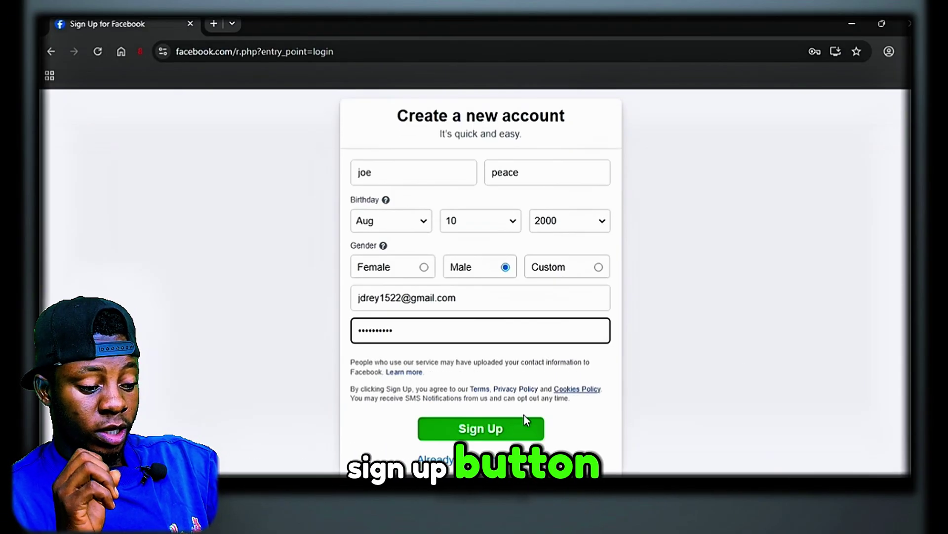
click(523, 426)
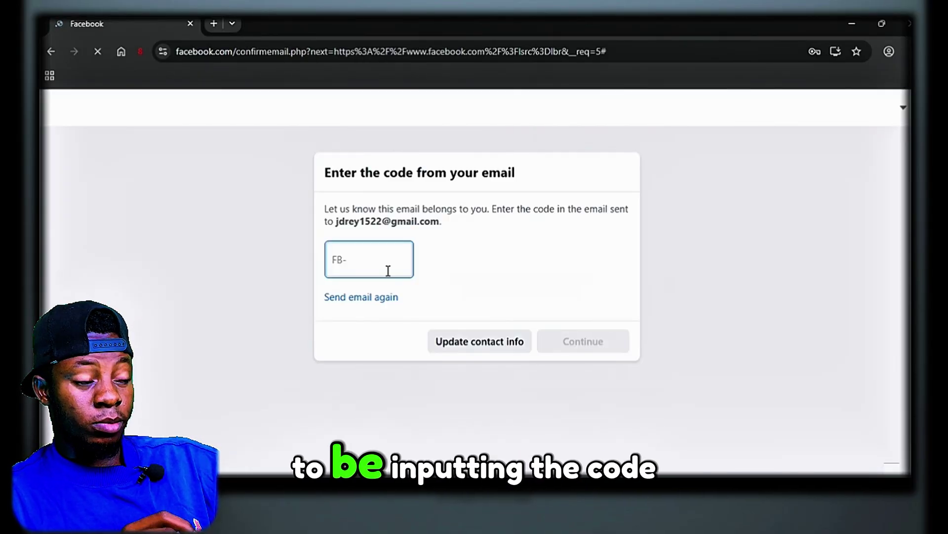
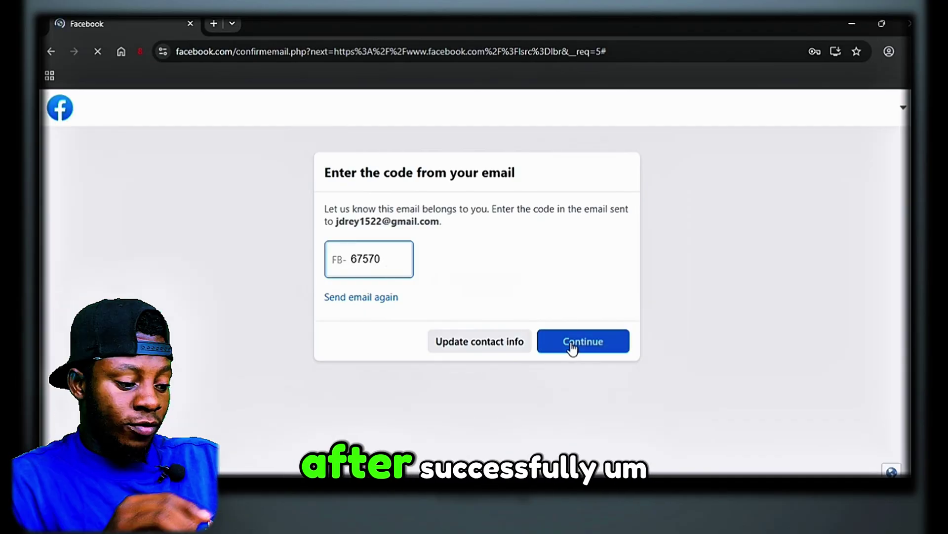
Submit the emailed confirmation code, decline saving the password, and dismiss the Account confirmed notice.
click(572, 347)
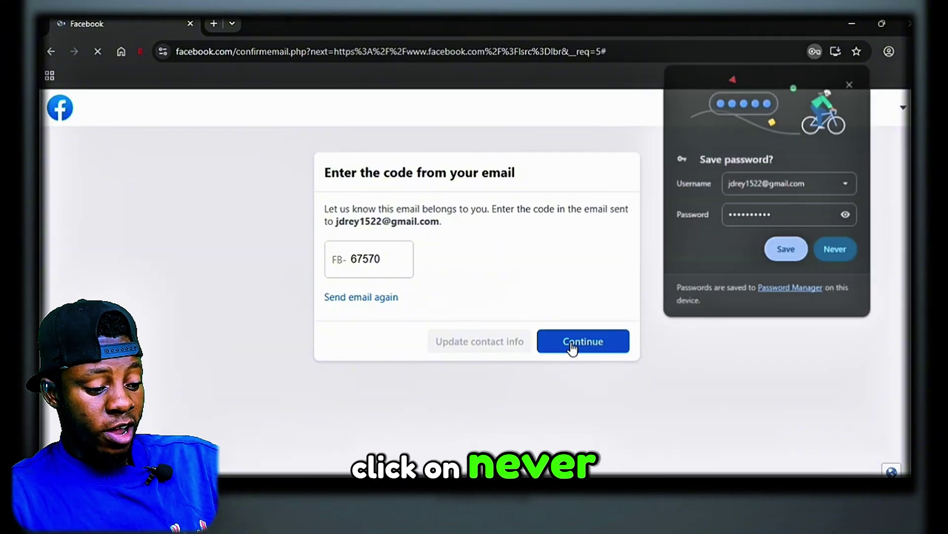
click(846, 249)
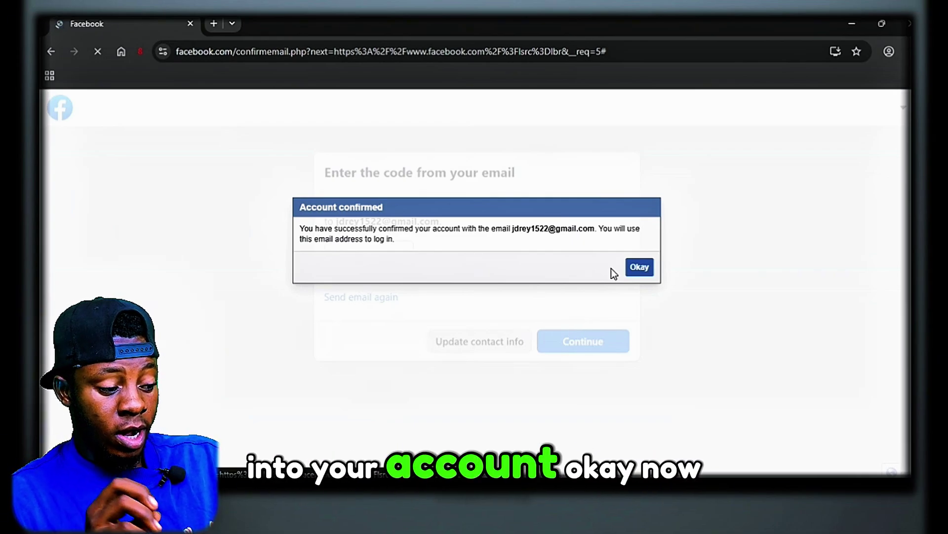
click(639, 267)
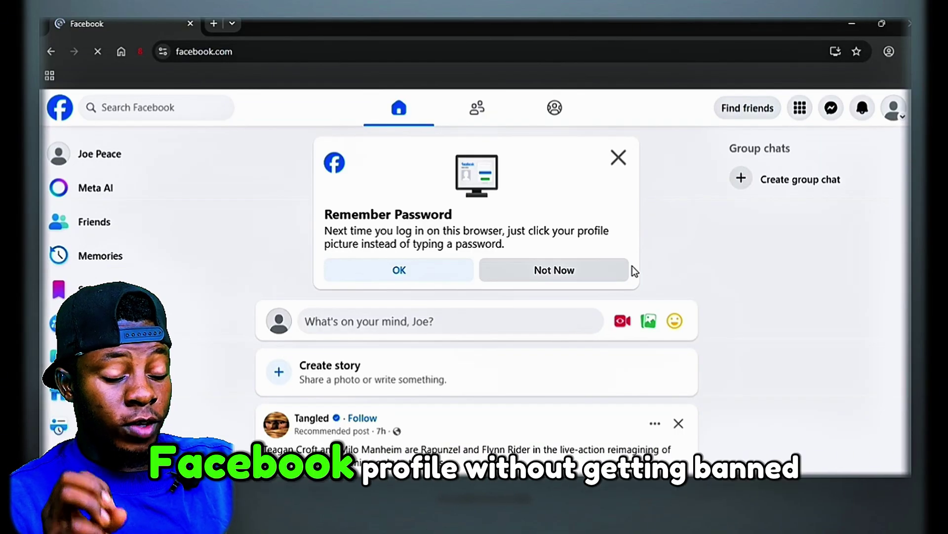
Scroll through the new account's Facebook feed, then open DICloak's Plus plan billing details.
scroll(633, 265, down, 15)
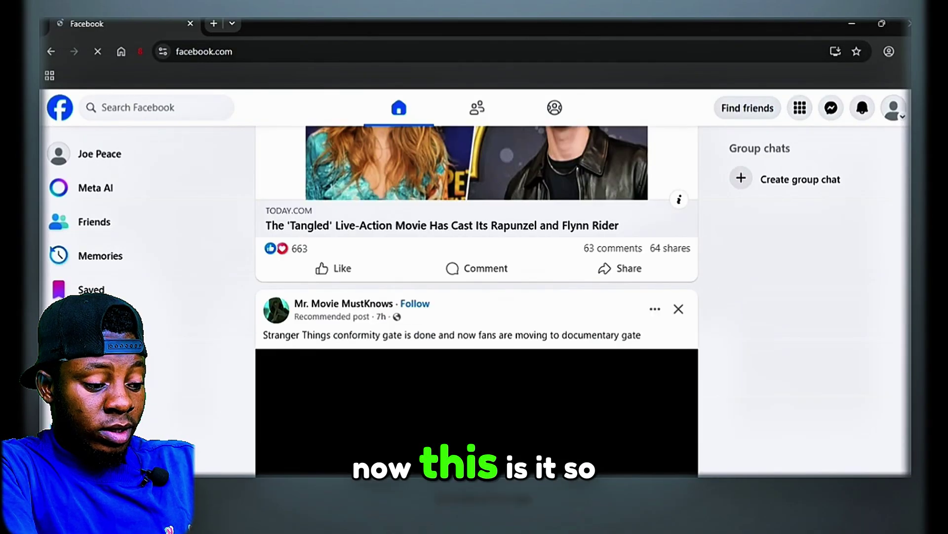
scroll(651, 461, down, 7)
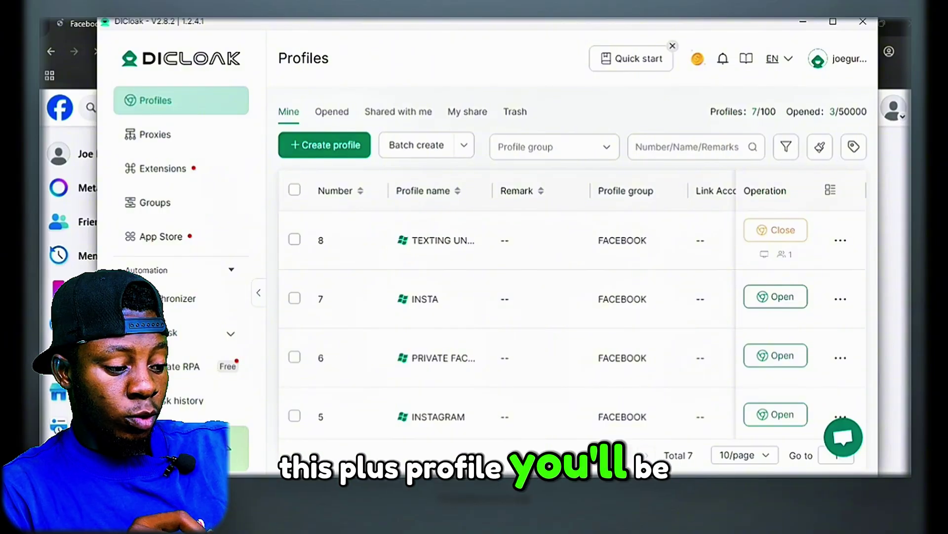
click(221, 450)
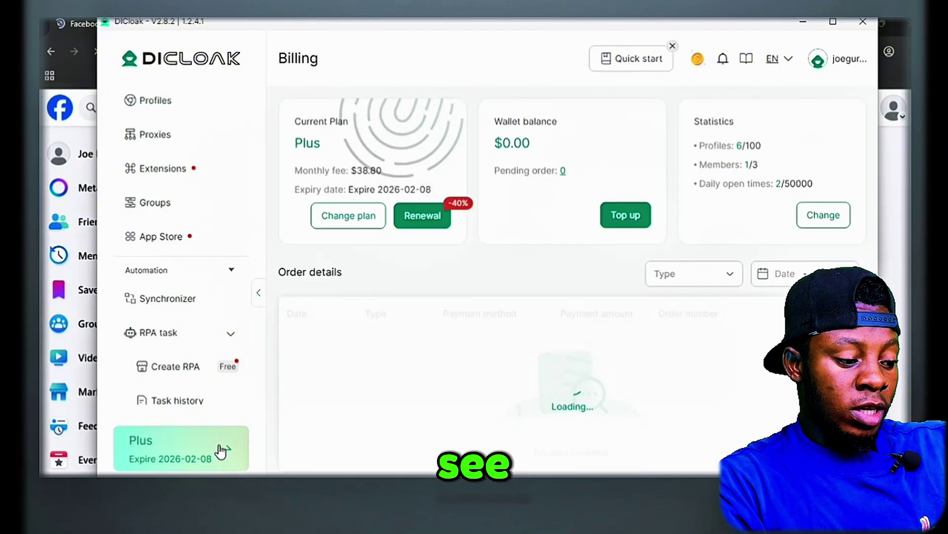